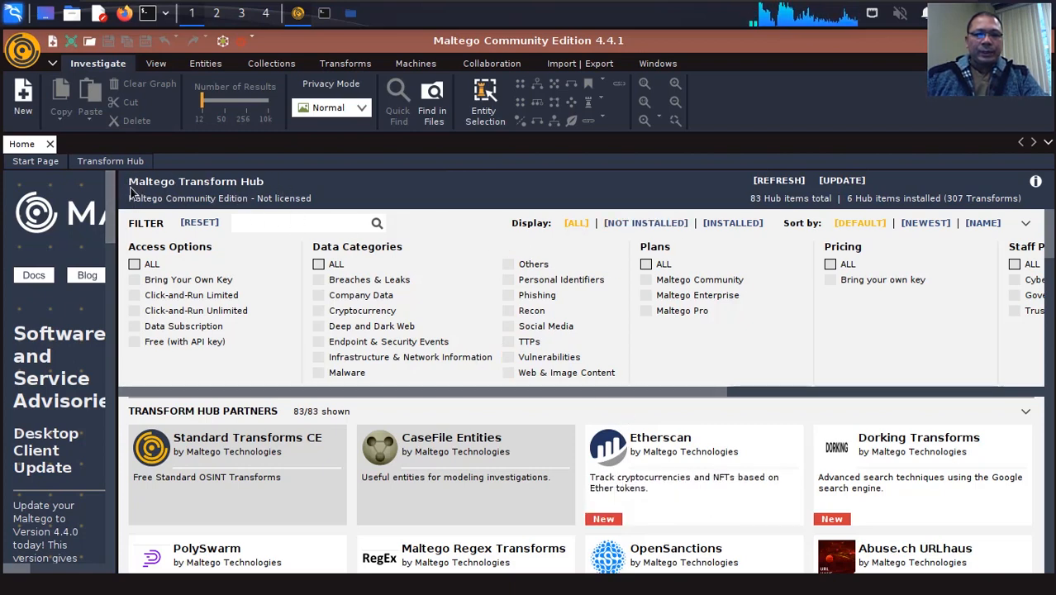
{"action": "scroll", "coordinate": [744, 413], "scroll_direction": "down", "scroll_amount": 2}
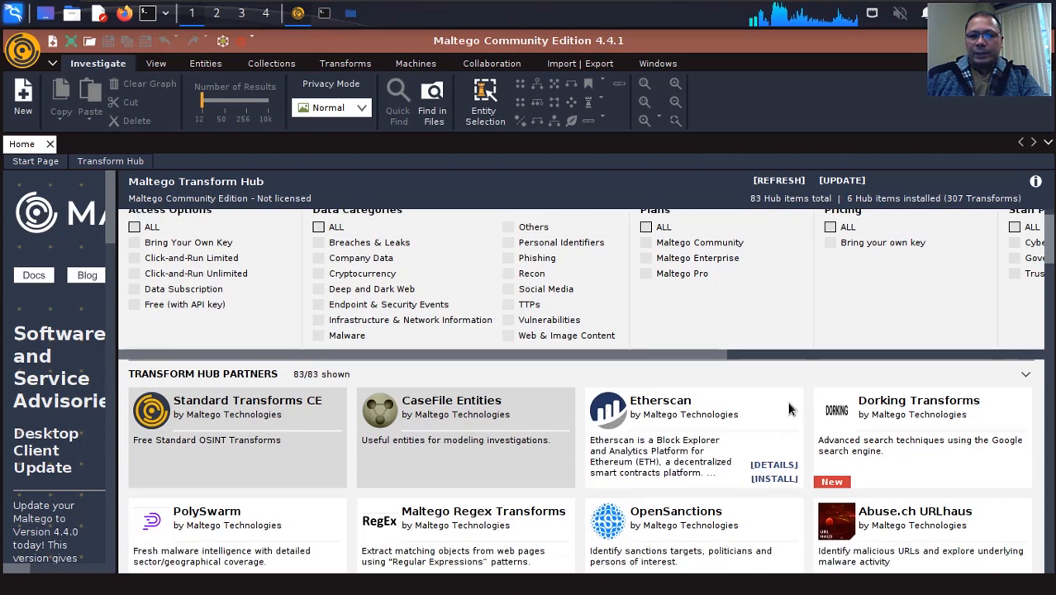
{"action": "scroll", "coordinate": [783, 402], "scroll_direction": "down", "scroll_amount": 1}
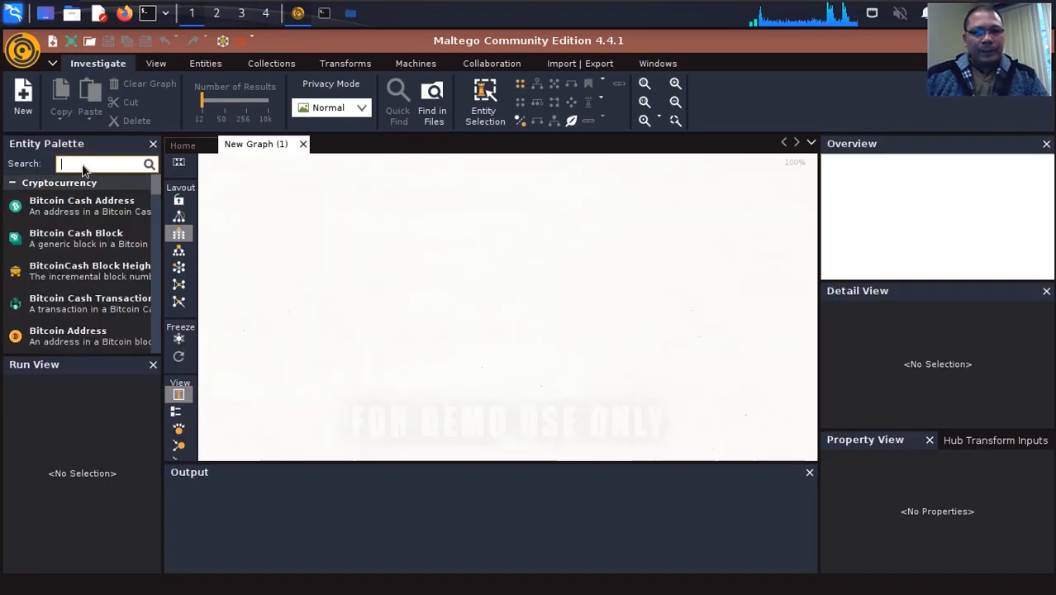
Find the Domain entity by searching the palette for "domain" and place it near the top centre of the new graph
{"action": "type", "text": "domain"}
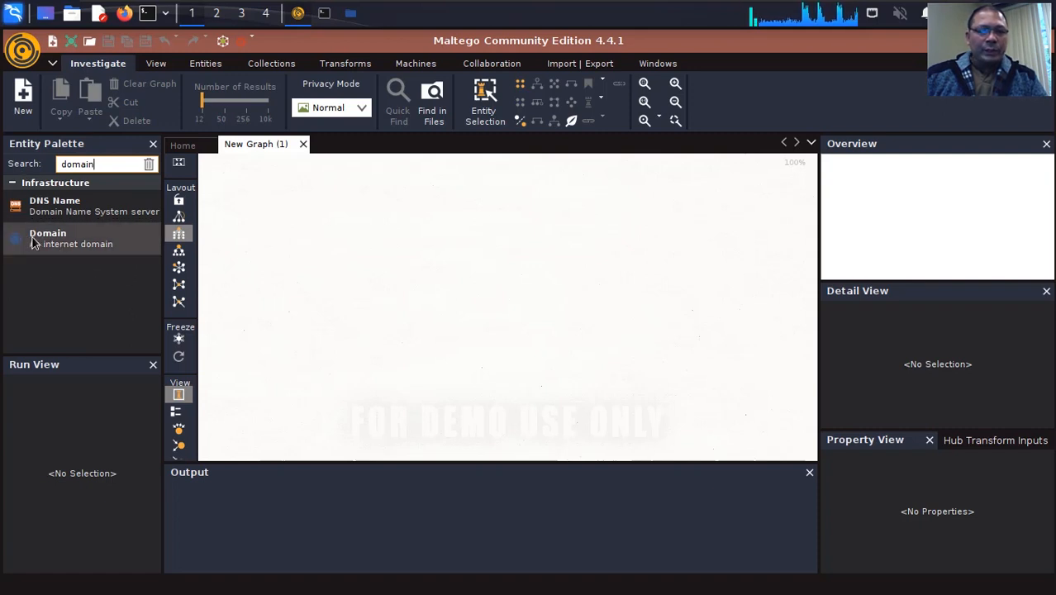
{"action": "left_click_drag", "start_coordinate": [32, 239], "coordinate": [517, 254]}
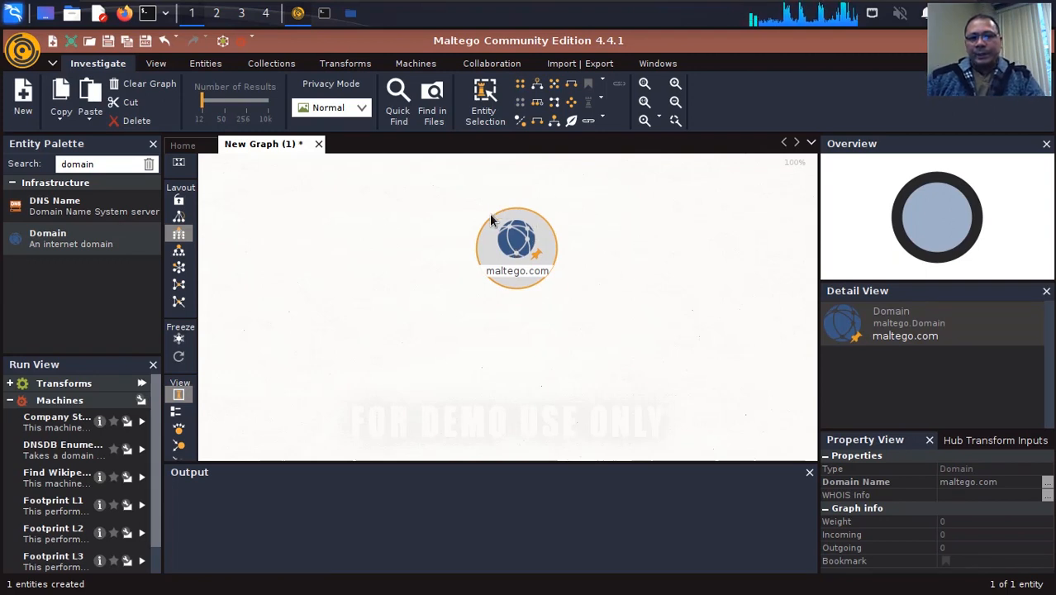
Rename the domain entity on the graph as "grand canyon university"
{"action": "left_click", "coordinate": [515, 272]}
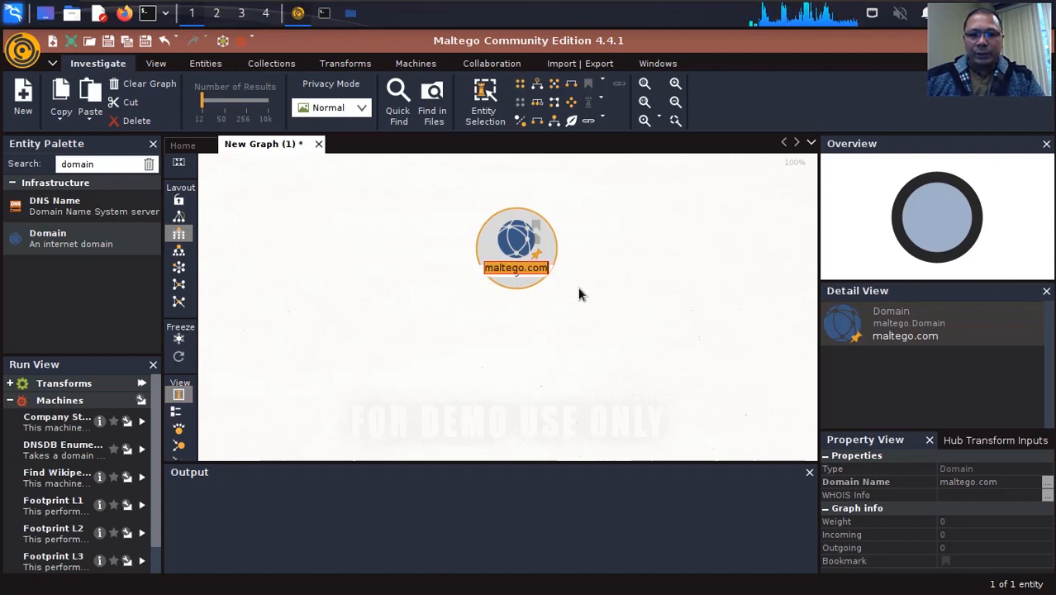
{"action": "key", "text": "BackSpace"}
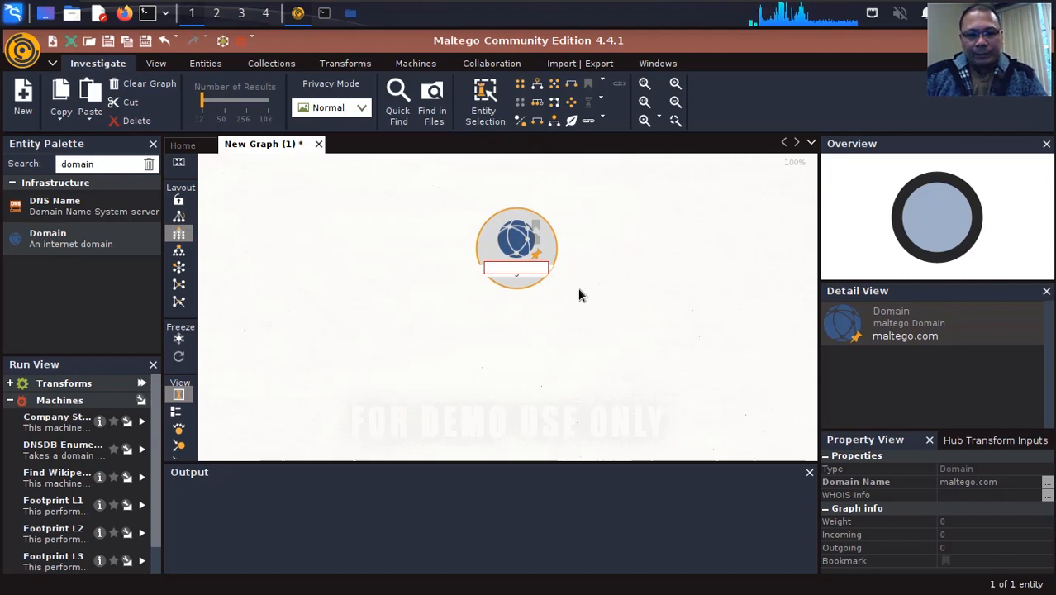
{"action": "type", "text": "grnd"}
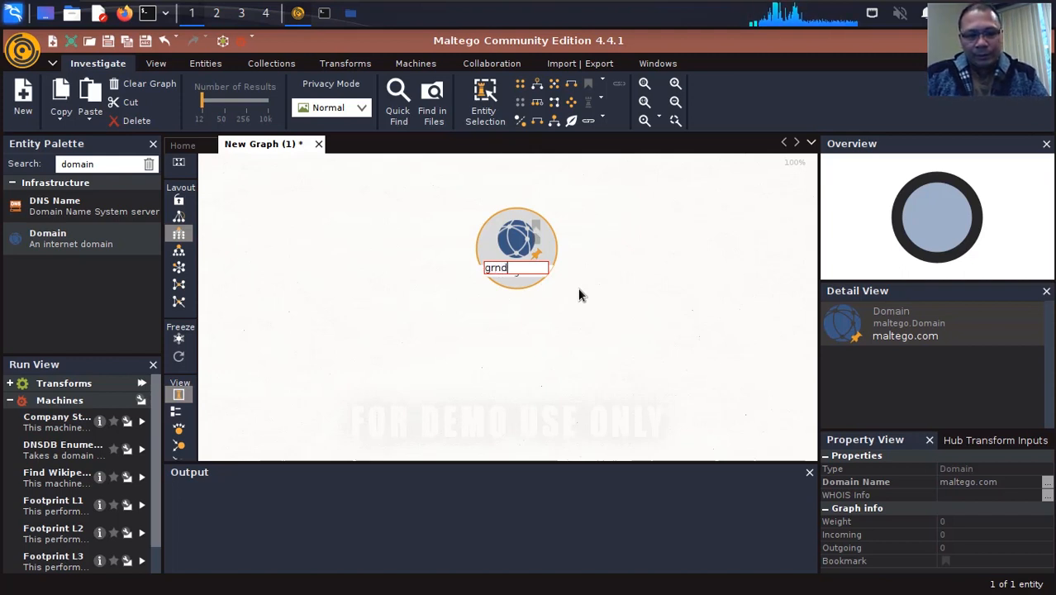
{"action": "key", "text": "BackSpace"}
{"action": "key", "text": "BackSpace"}
{"action": "key", "text": "BackSpace"}
{"action": "key", "text": "BackSpace"}
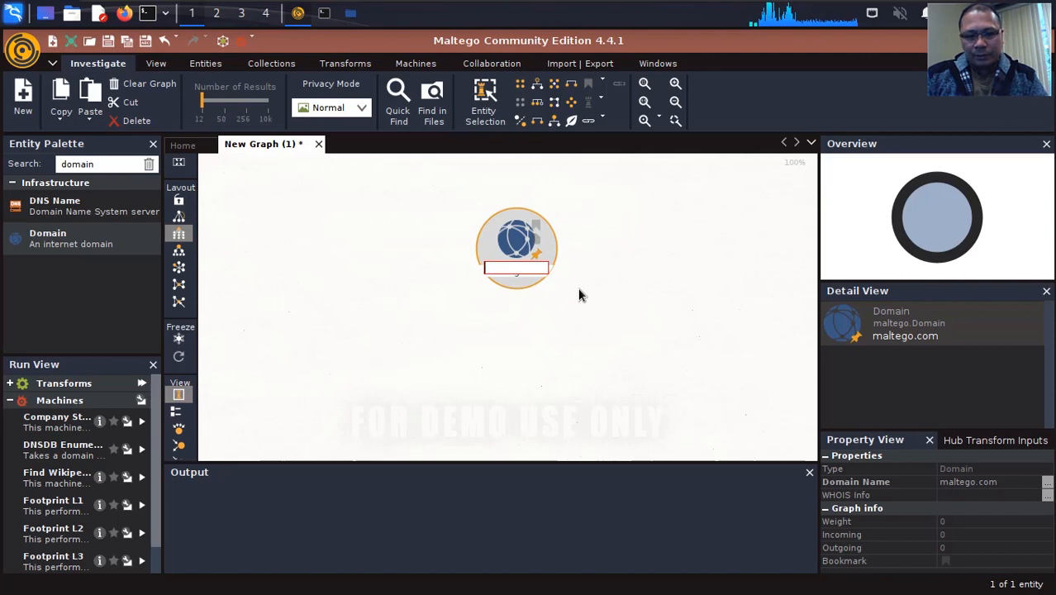
{"action": "type", "text": "grand canyo"}
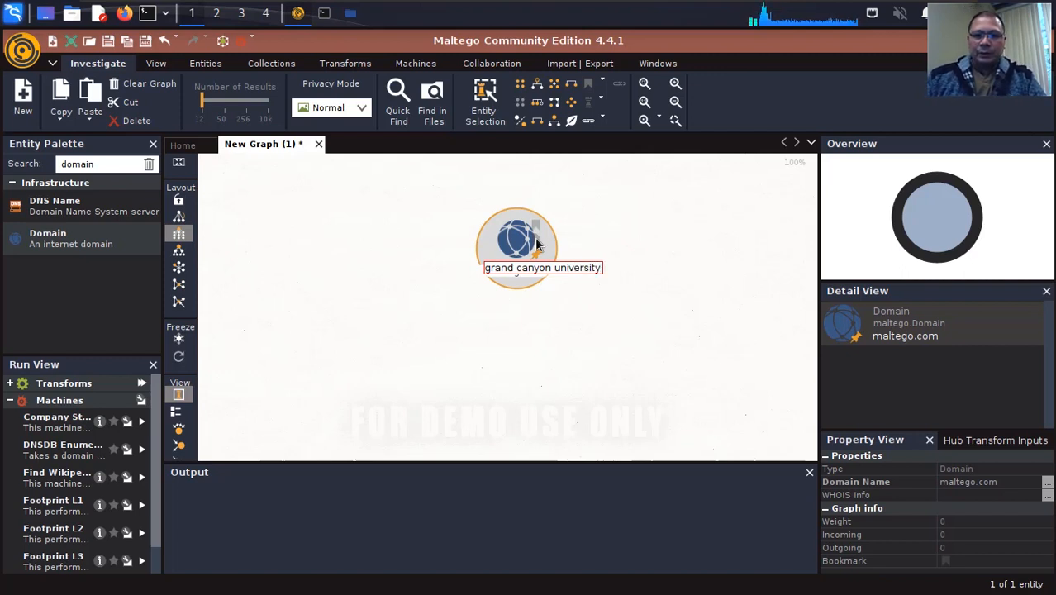
{"action": "type", "text": "n university"}
{"action": "key", "text": "Return"}
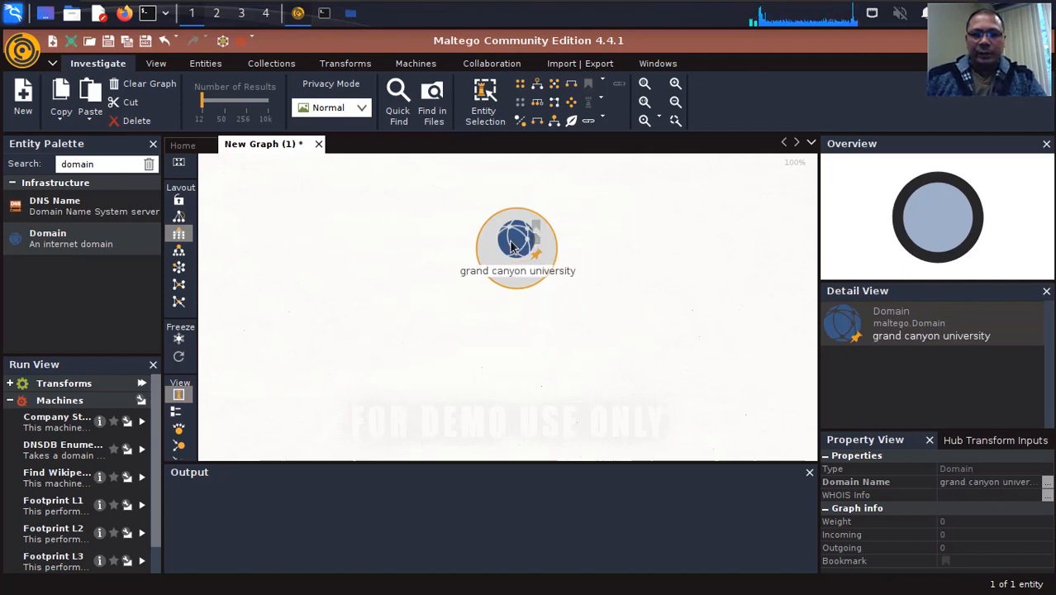
Run the Search DNS Names (.*) [DNSDB] transform on the grand canyon university domain, accepting its disclaimer
{"action": "right_click", "coordinate": [515, 242]}
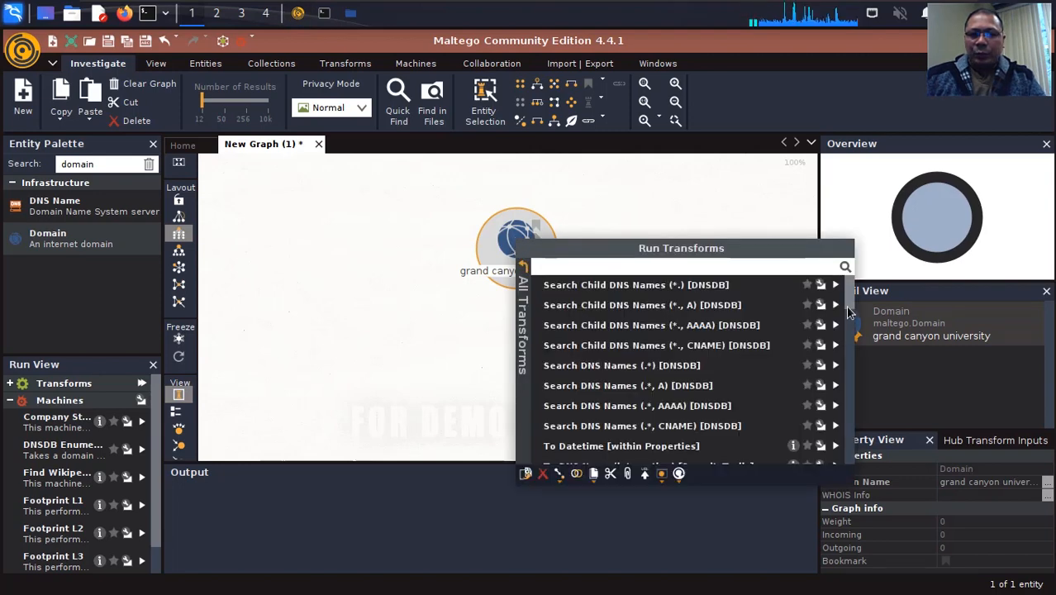
{"action": "left_click", "coordinate": [634, 373]}
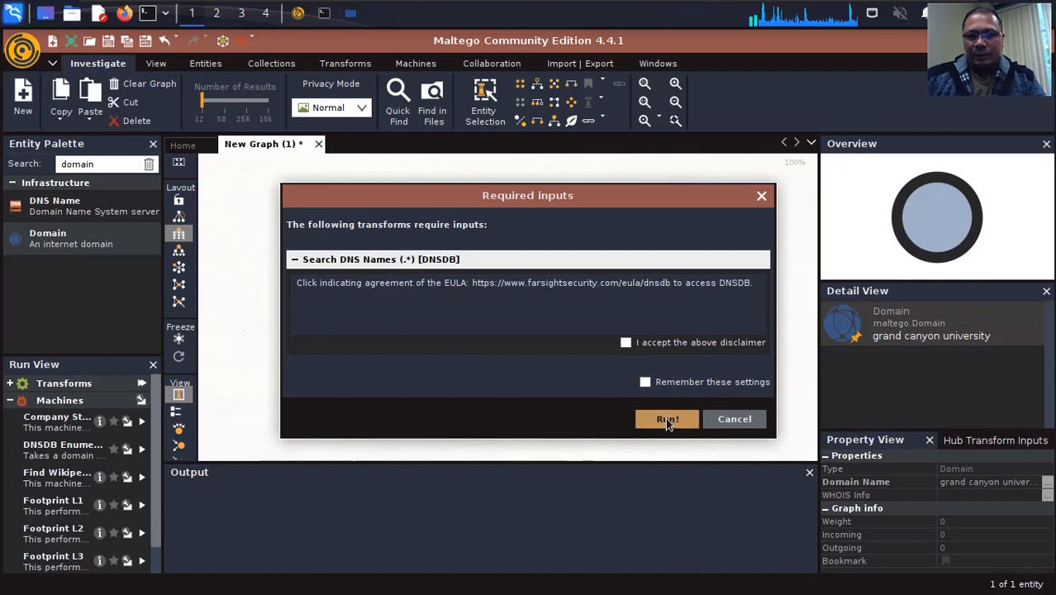
{"action": "left_click", "coordinate": [625, 346]}
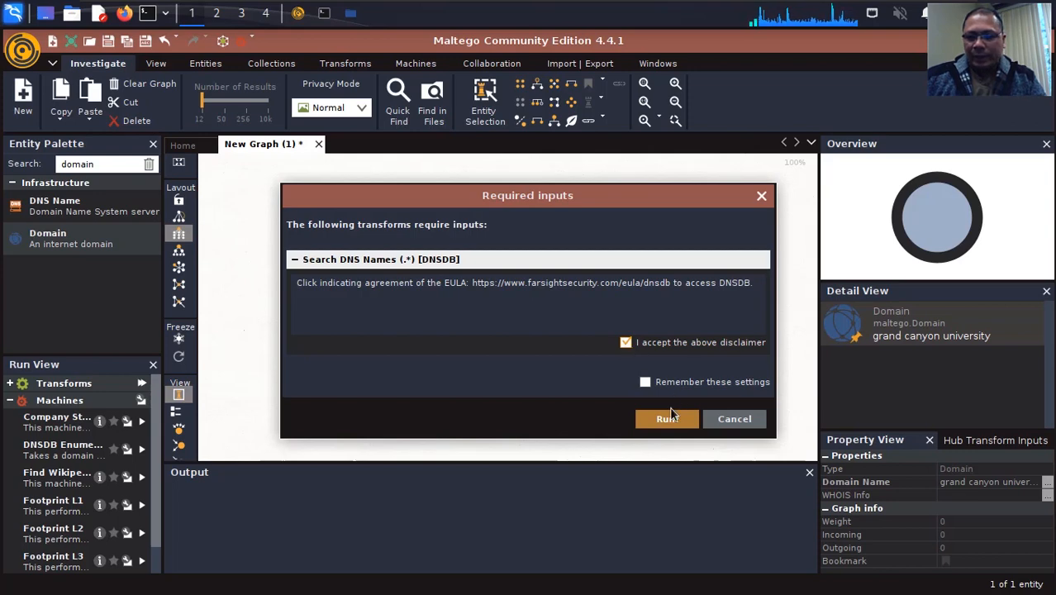
{"action": "left_click", "coordinate": [667, 421]}
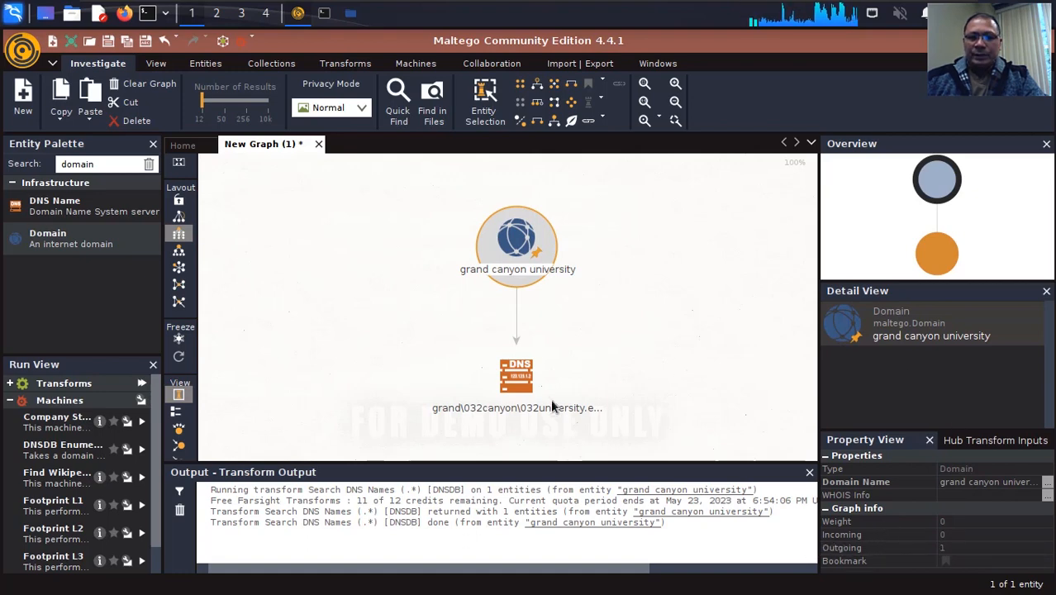
Run the To IP Address [DNSDB] transform on the DNS name entity, accepting the disclaimer and having the settings remembered
{"action": "left_click", "coordinate": [482, 419]}
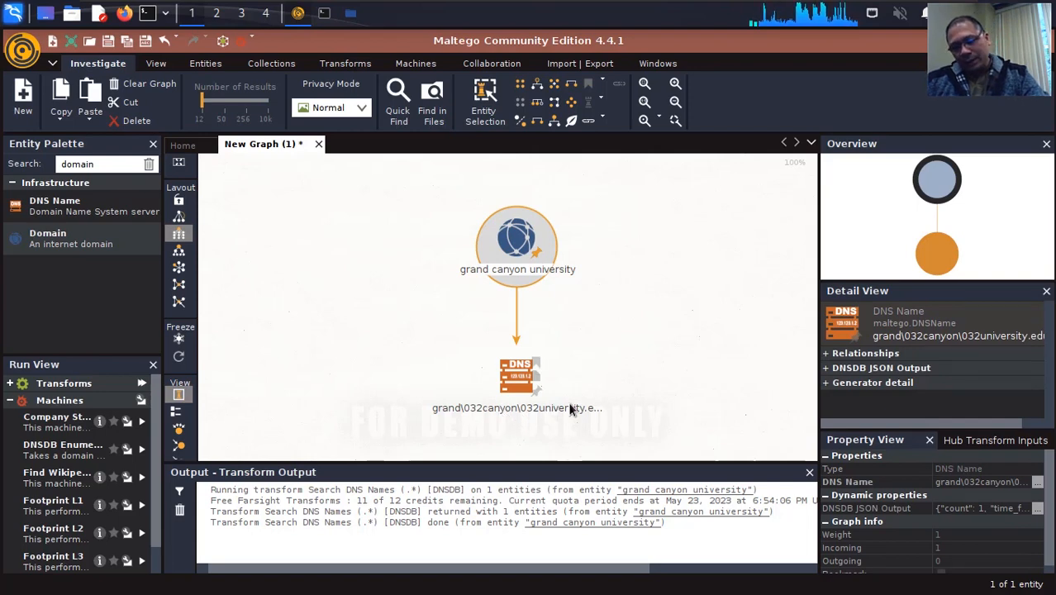
{"action": "right_click", "coordinate": [521, 380]}
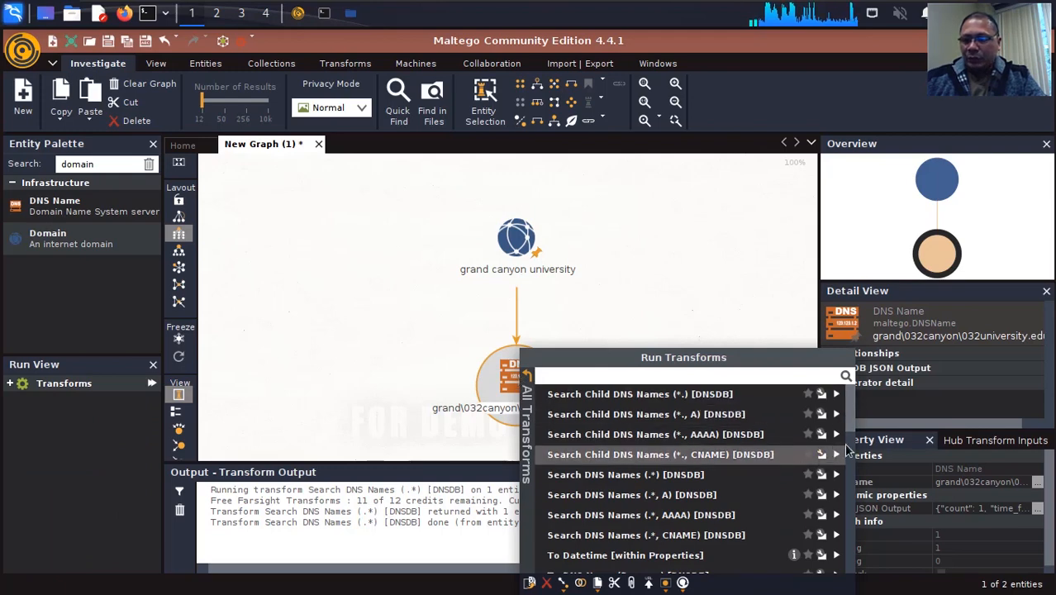
{"action": "scroll", "coordinate": [856, 467], "scroll_direction": "down", "scroll_amount": 4}
{"action": "scroll", "coordinate": [857, 506], "scroll_direction": "down", "scroll_amount": 3}
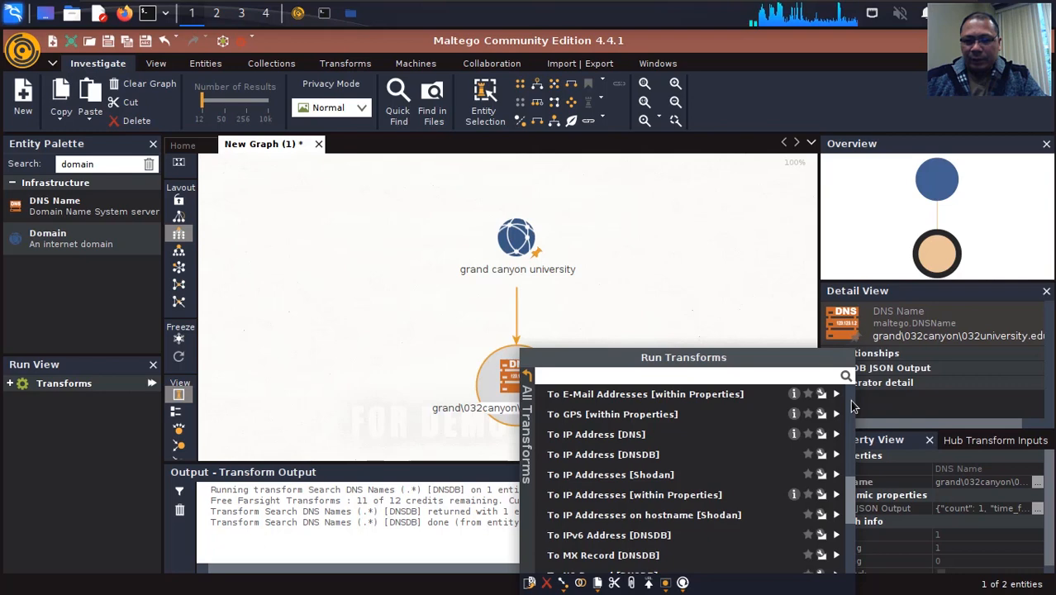
{"action": "left_click", "coordinate": [623, 462]}
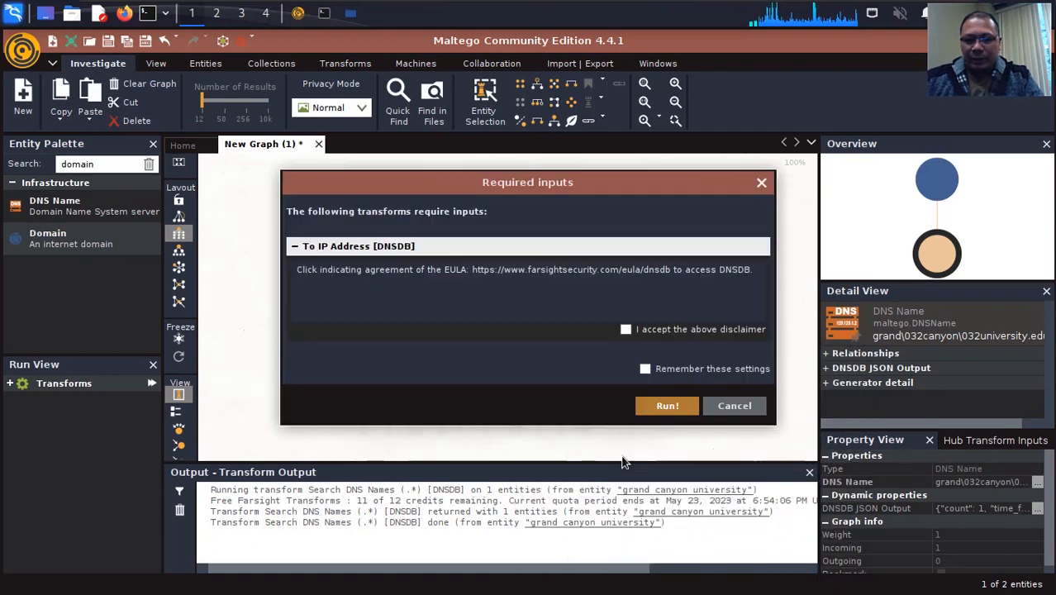
{"action": "left_click", "coordinate": [625, 329]}
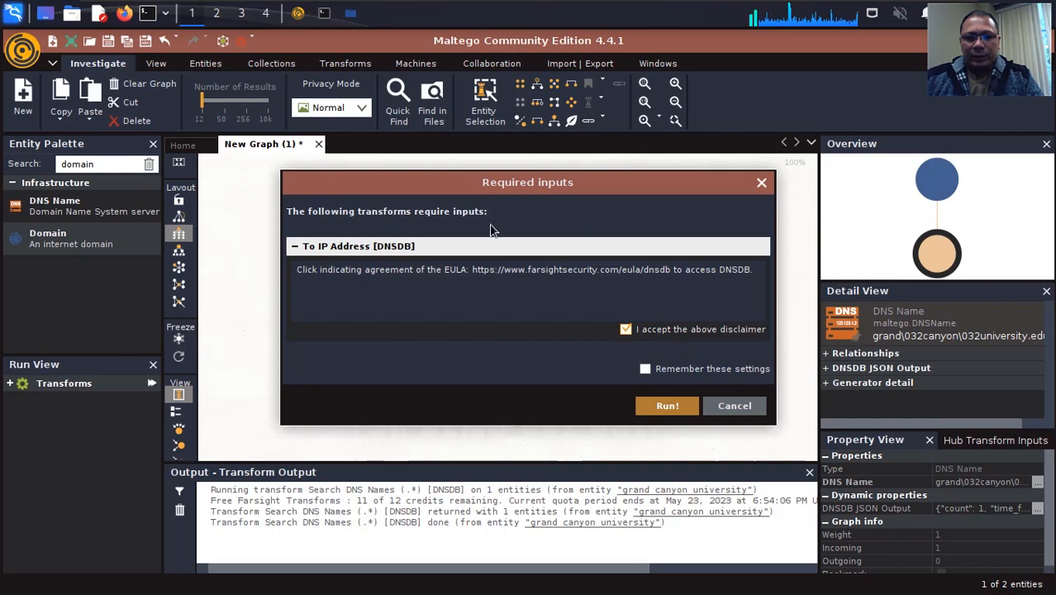
{"action": "left_click", "coordinate": [705, 372]}
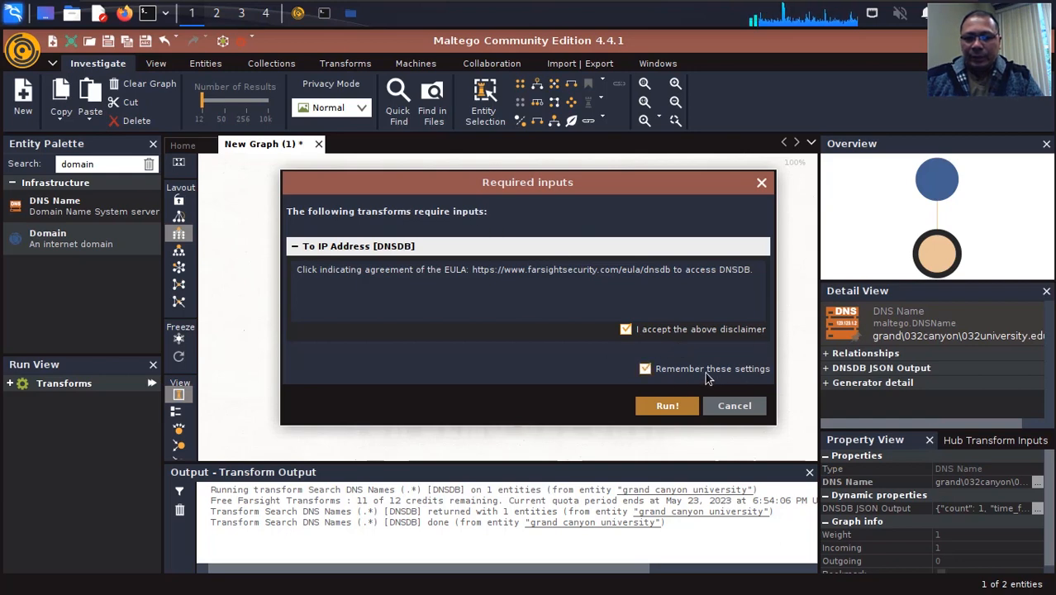
{"action": "left_click", "coordinate": [668, 407]}
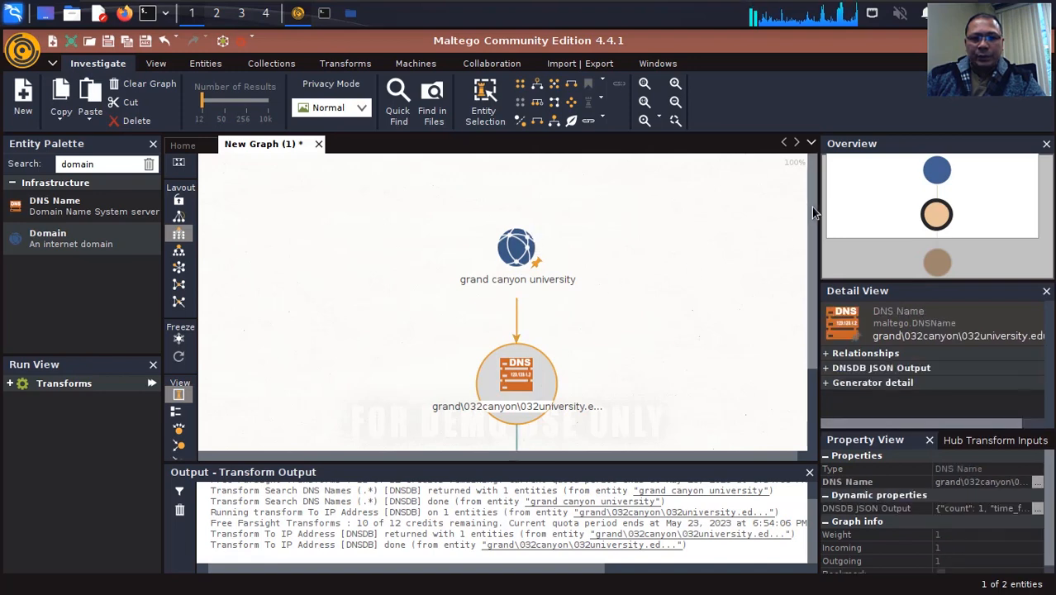
Run the To Email address [From whois info] transform on the IPv4 address entity beneath the DNS name
{"action": "left_click_drag", "start_coordinate": [810, 184], "coordinate": [805, 318]}
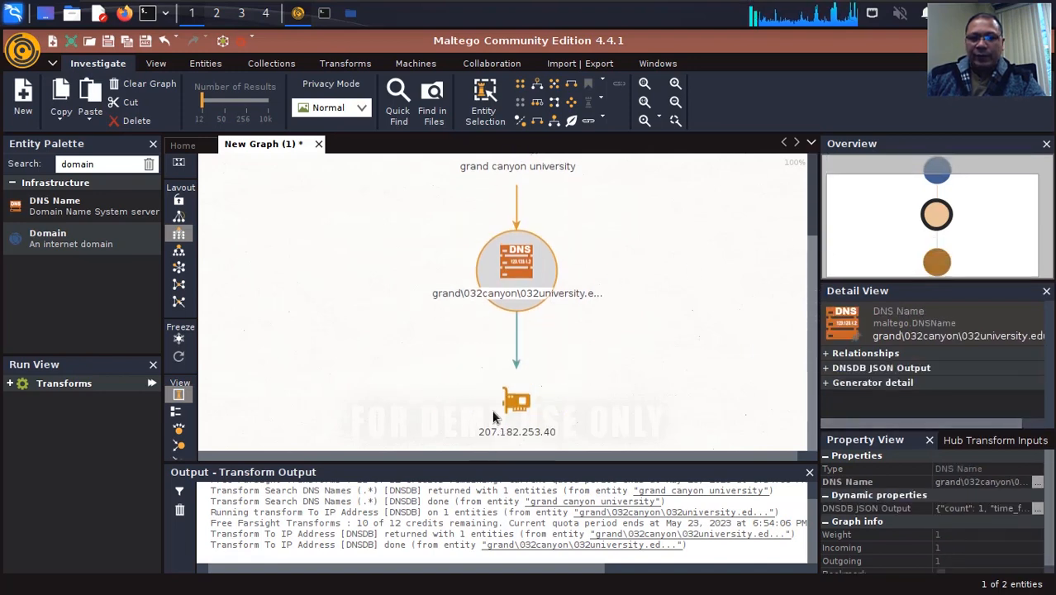
{"action": "left_click", "coordinate": [513, 413]}
{"action": "left_click", "coordinate": [500, 294]}
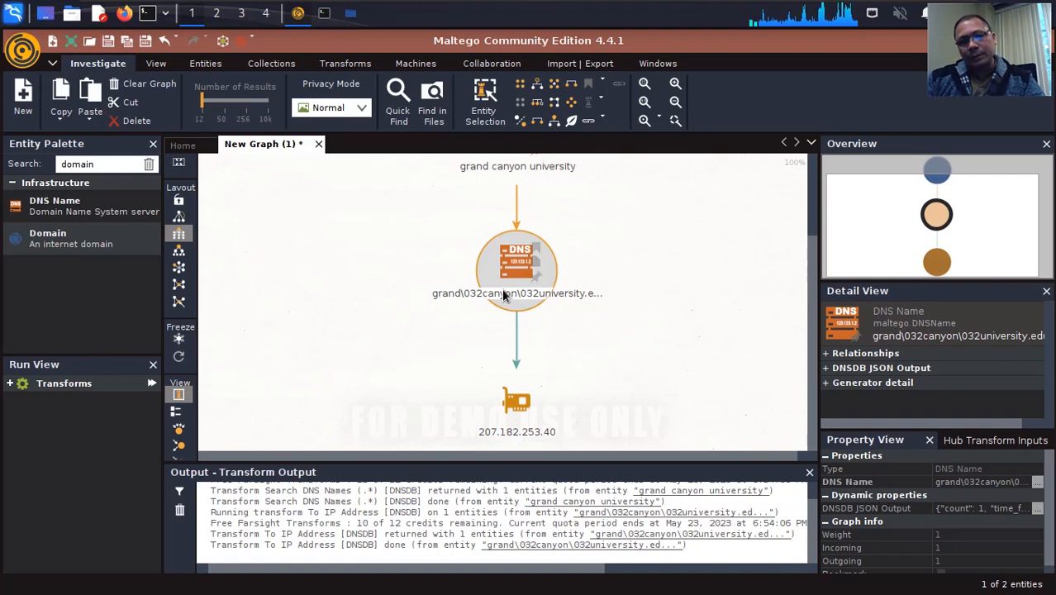
{"action": "left_click", "coordinate": [515, 413]}
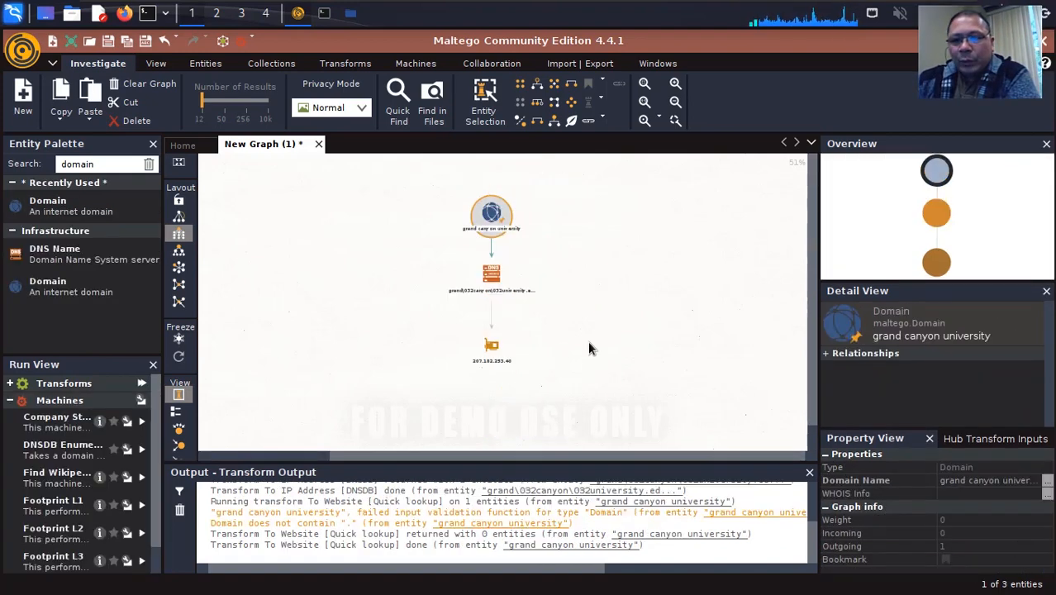
{"action": "left_click", "coordinate": [492, 351]}
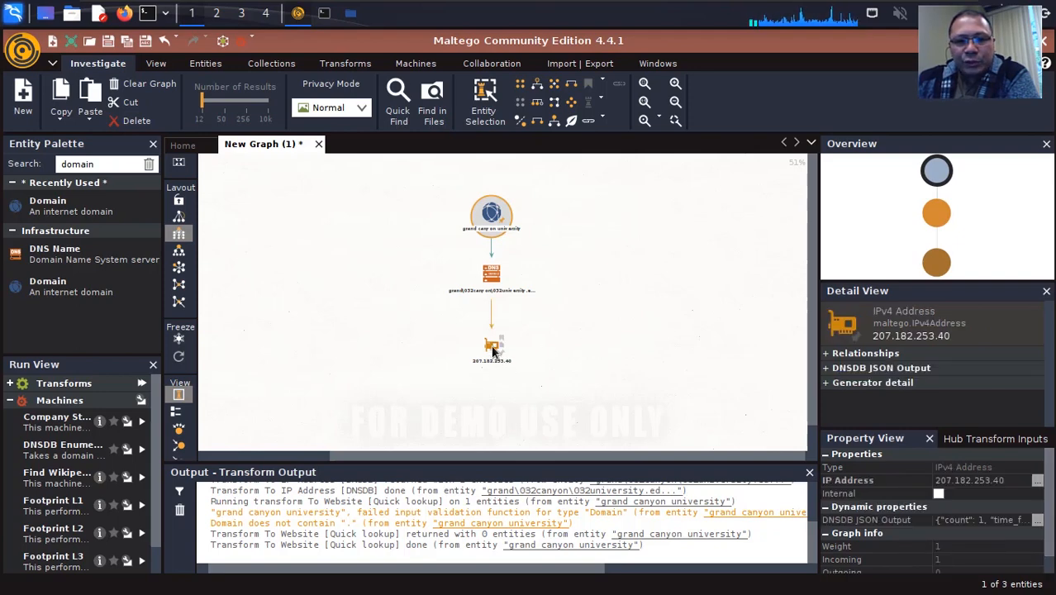
{"action": "right_click", "coordinate": [492, 351]}
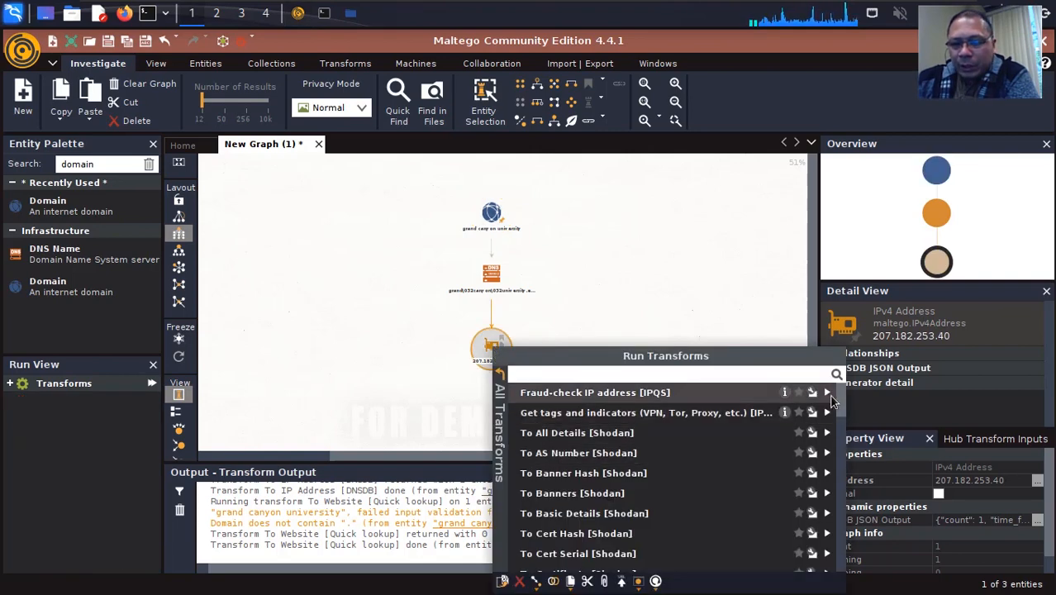
{"action": "left_click_drag", "start_coordinate": [840, 405], "coordinate": [851, 512]}
{"action": "scroll", "coordinate": [855, 479], "scroll_direction": "up", "scroll_amount": 1}
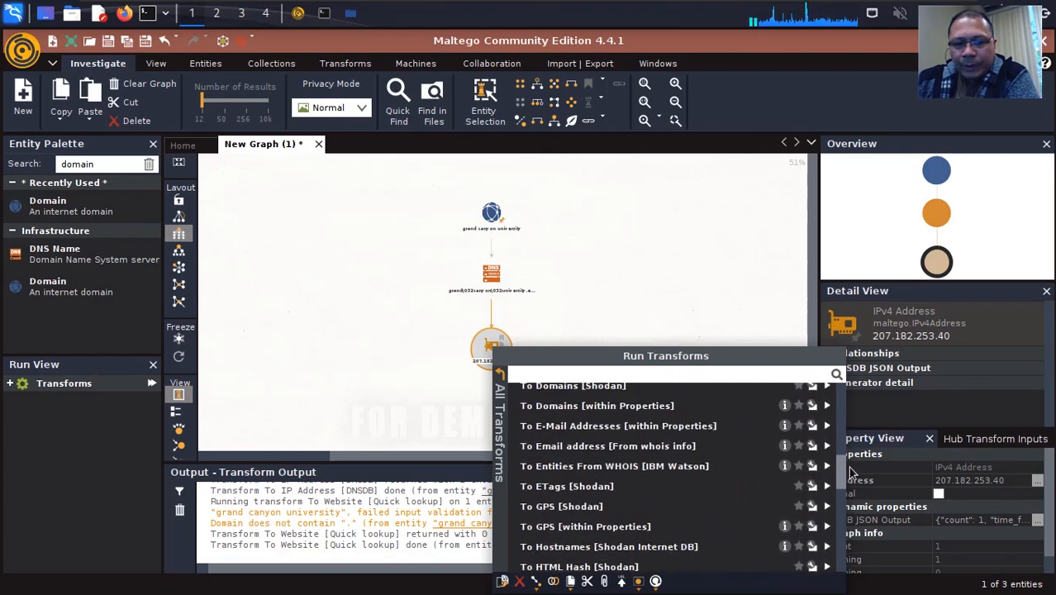
{"action": "left_click", "coordinate": [567, 446]}
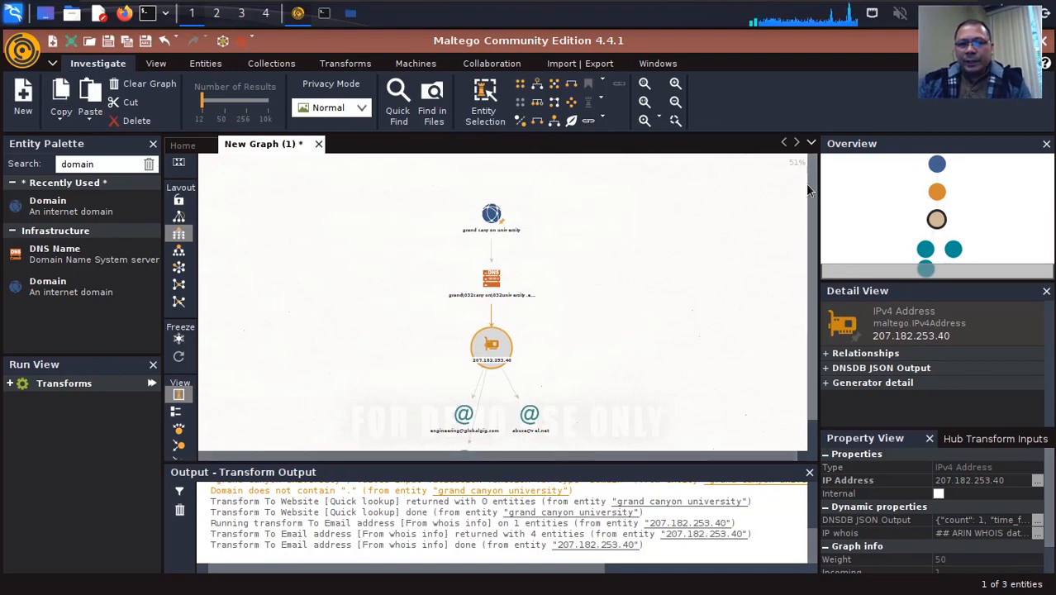
Run the To Netblock [Using whois info] transform on the IPv4 address entity
{"action": "left_click_drag", "start_coordinate": [811, 191], "coordinate": [805, 258]}
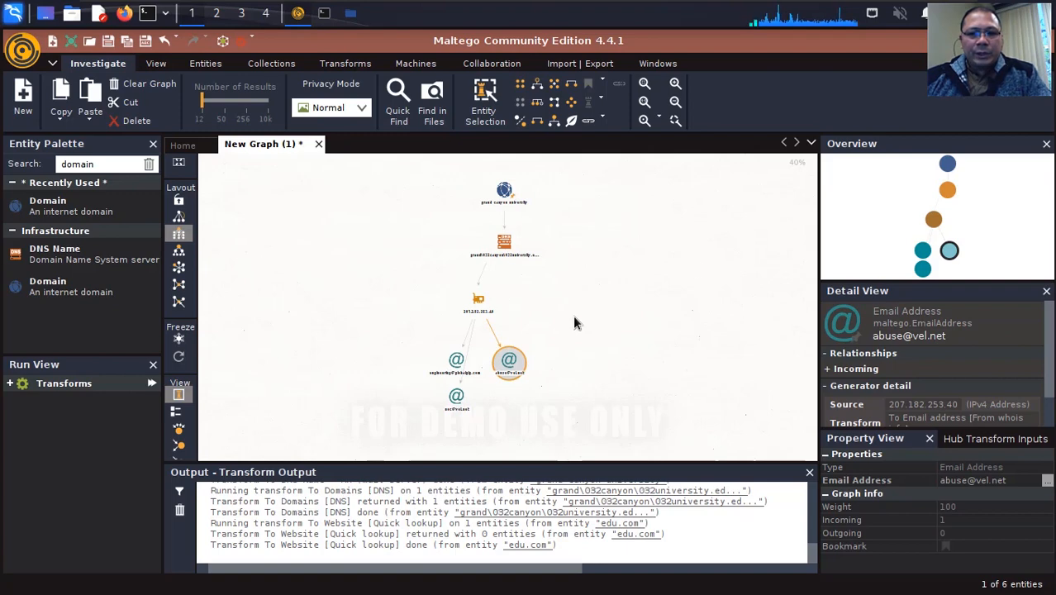
{"action": "left_click", "coordinate": [476, 302]}
{"action": "right_click", "coordinate": [476, 302]}
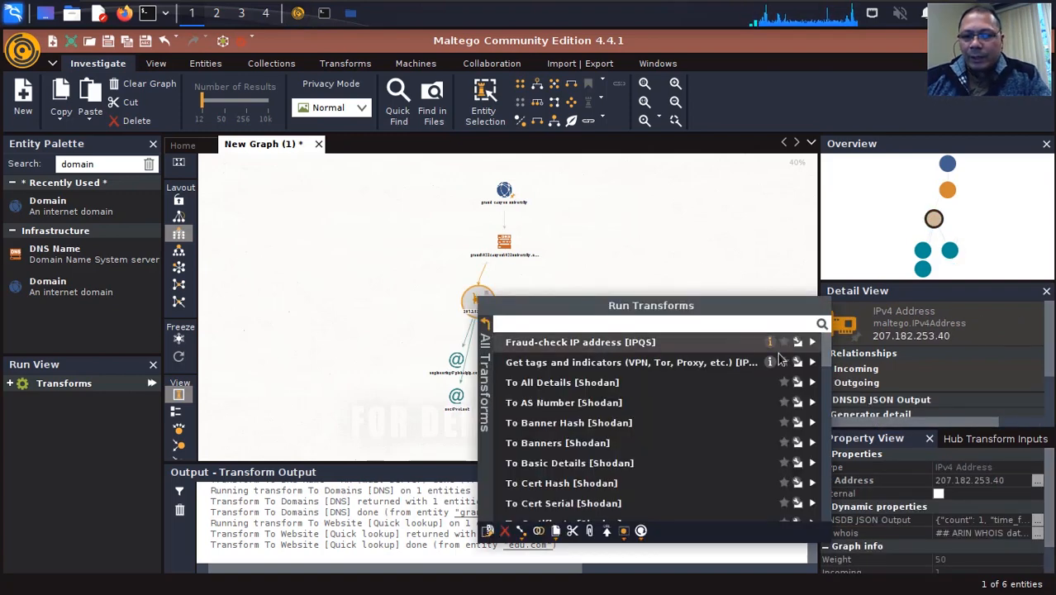
{"action": "scroll", "coordinate": [830, 372], "scroll_direction": "down", "scroll_amount": 2}
{"action": "left_click_drag", "start_coordinate": [830, 371], "coordinate": [826, 459]}
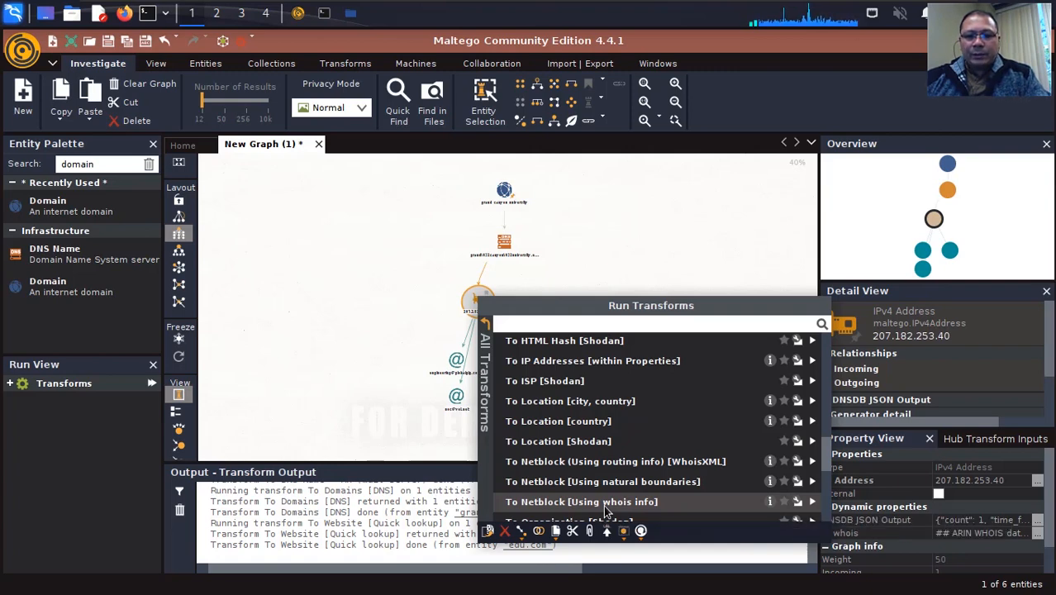
{"action": "left_click", "coordinate": [582, 501]}
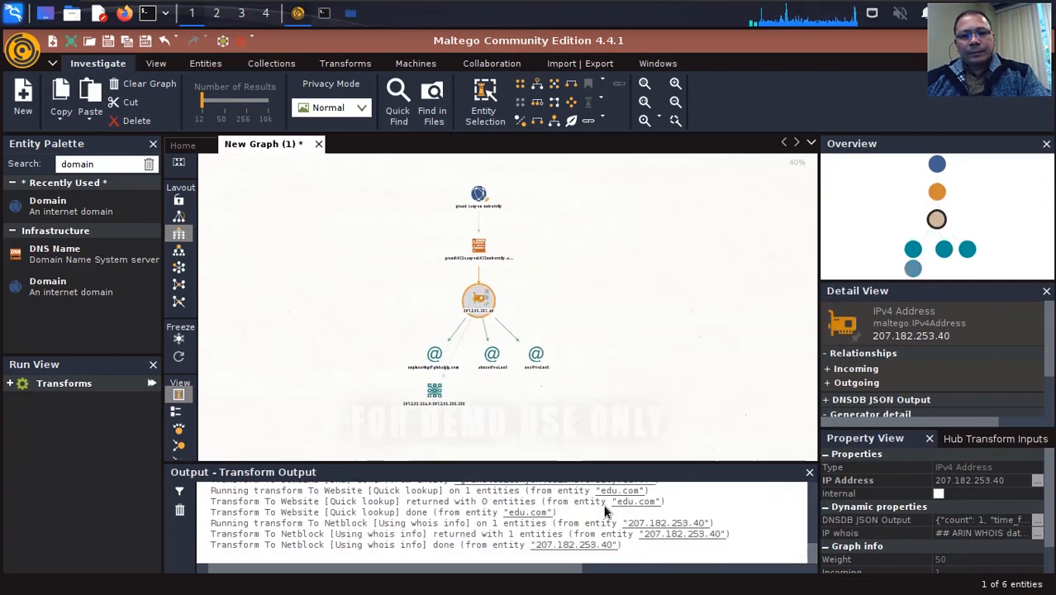
Move the netblock entity clear of the email addresses and run the To IP addresses [Found in Netblock] transform on it
{"action": "left_click_drag", "start_coordinate": [434, 390], "coordinate": [304, 266]}
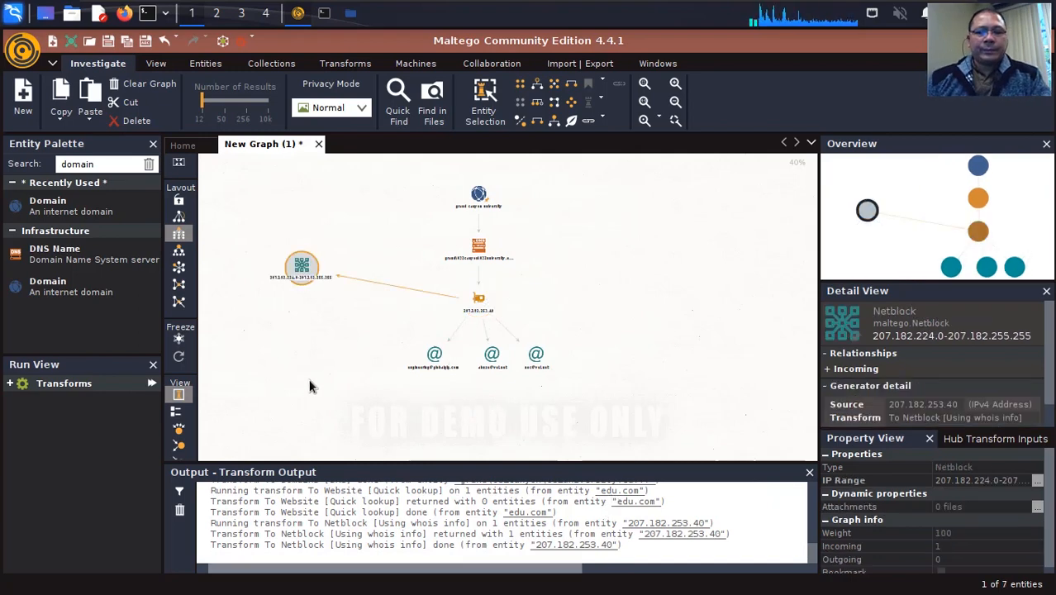
{"action": "right_click", "coordinate": [306, 263]}
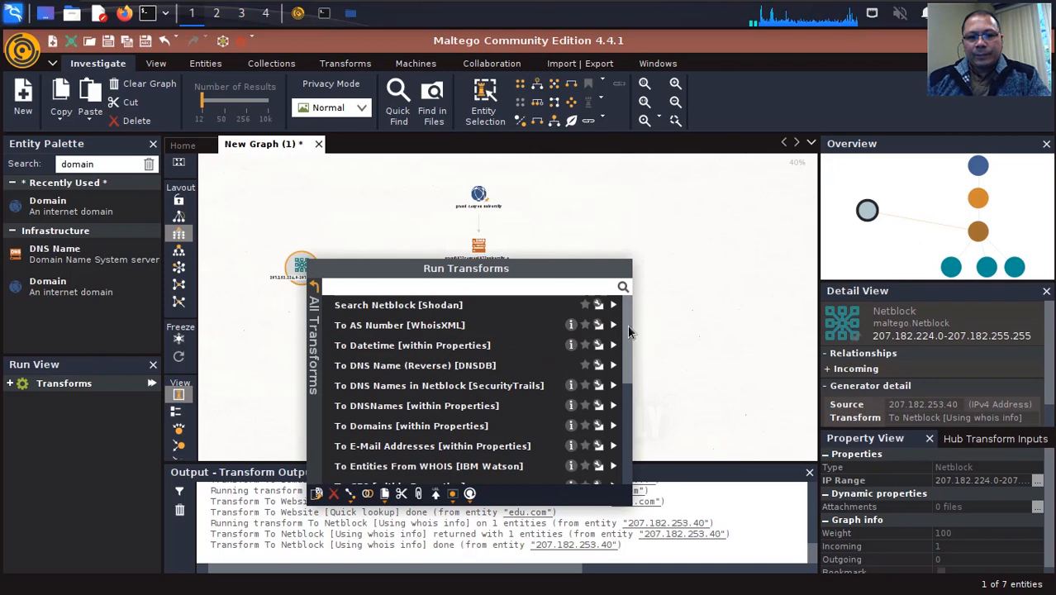
{"action": "left_click_drag", "start_coordinate": [627, 326], "coordinate": [625, 370]}
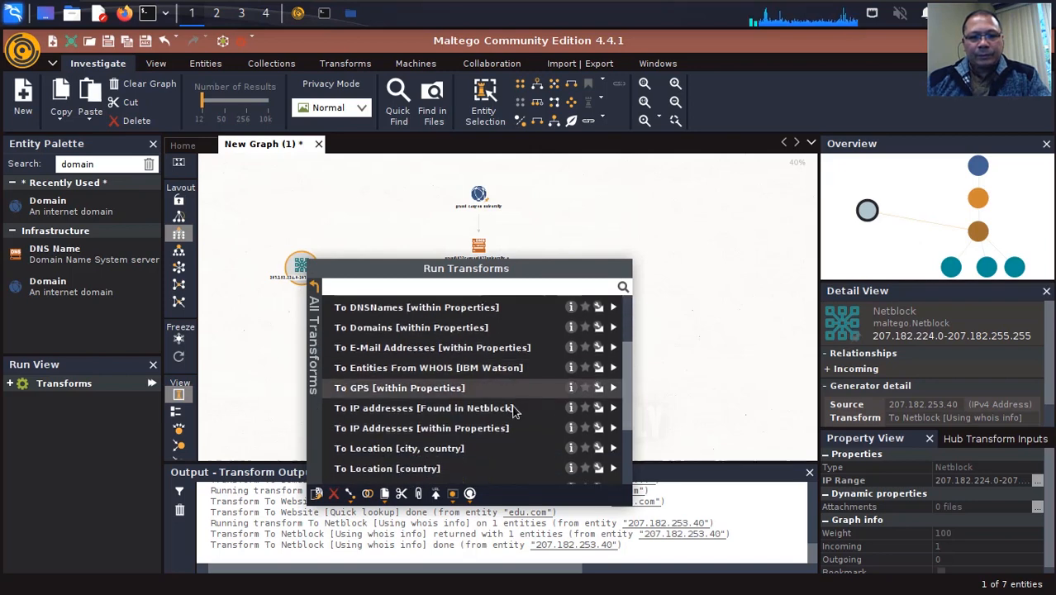
{"action": "left_click", "coordinate": [458, 409]}
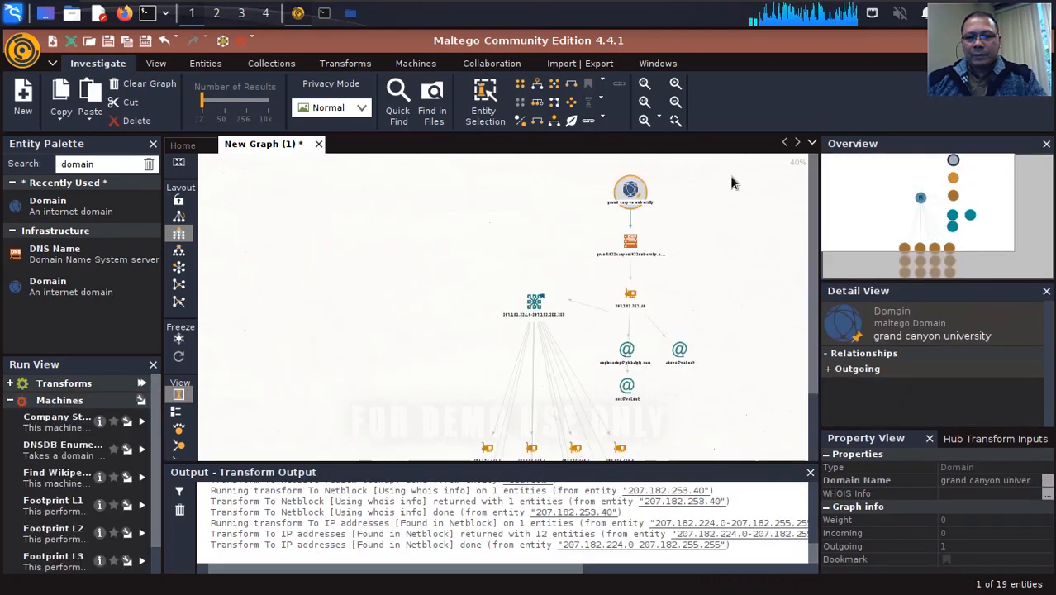
Move the domain, DNS name, IPv4 address and email entities together as a group farther right of the netblock
{"action": "left_click_drag", "start_coordinate": [755, 172], "coordinate": [563, 443]}
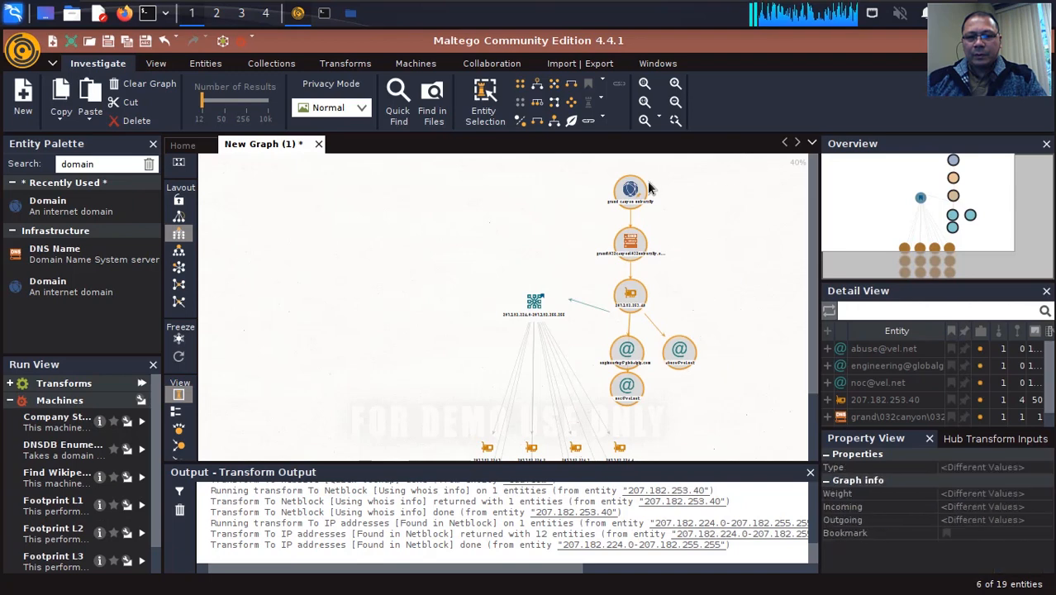
{"action": "left_click_drag", "start_coordinate": [629, 191], "coordinate": [696, 187]}
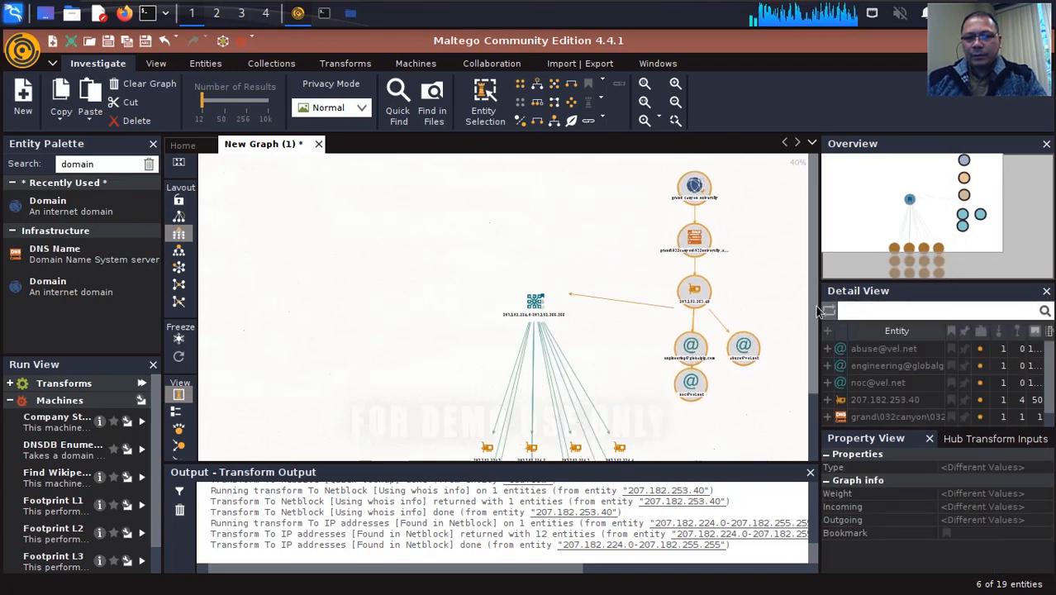
Select the netblock together with all its child IP addresses and shift the group left, farther from the domain chain
{"action": "scroll", "coordinate": [809, 331], "scroll_direction": "down", "scroll_amount": 3}
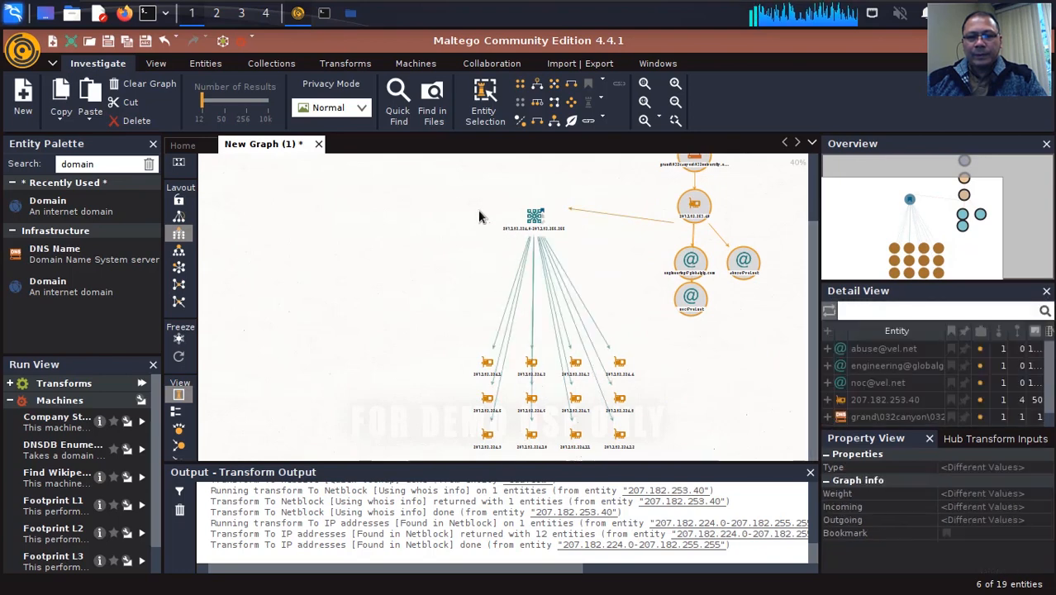
{"action": "left_click_drag", "start_coordinate": [436, 188], "coordinate": [661, 487]}
{"action": "scroll", "coordinate": [771, 266], "scroll_direction": "up", "scroll_amount": 3}
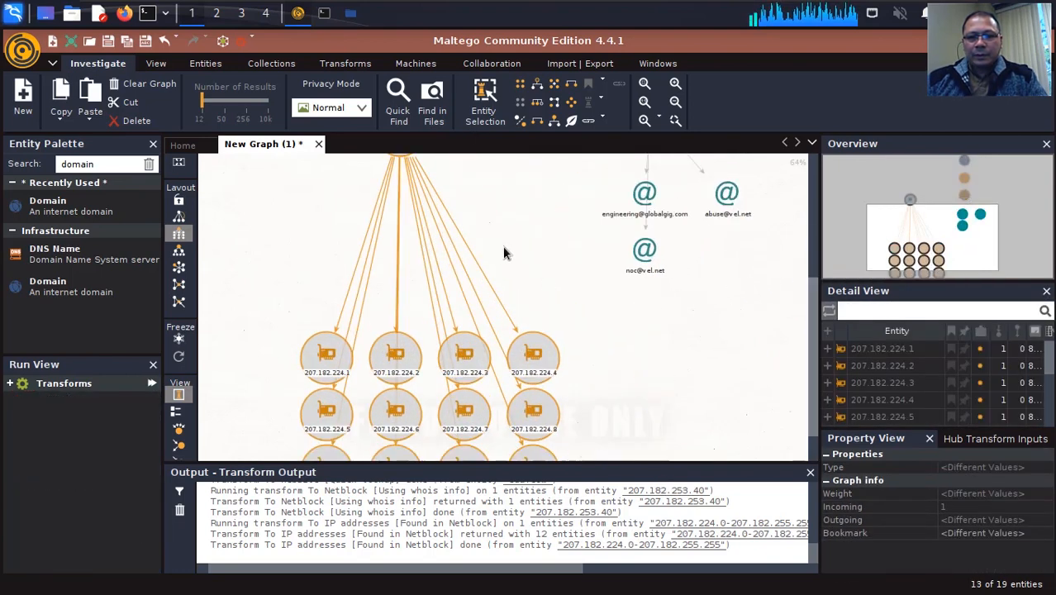
{"action": "scroll", "coordinate": [582, 252], "scroll_direction": "down", "scroll_amount": 3}
{"action": "left_click", "coordinate": [465, 175]}
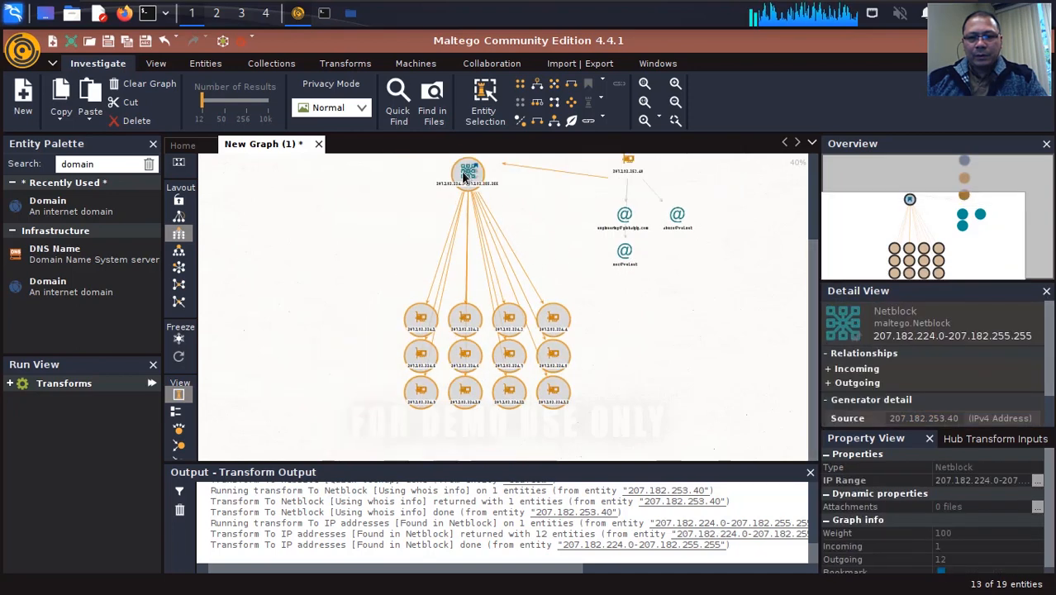
{"action": "left_click_drag", "start_coordinate": [465, 175], "coordinate": [419, 178]}
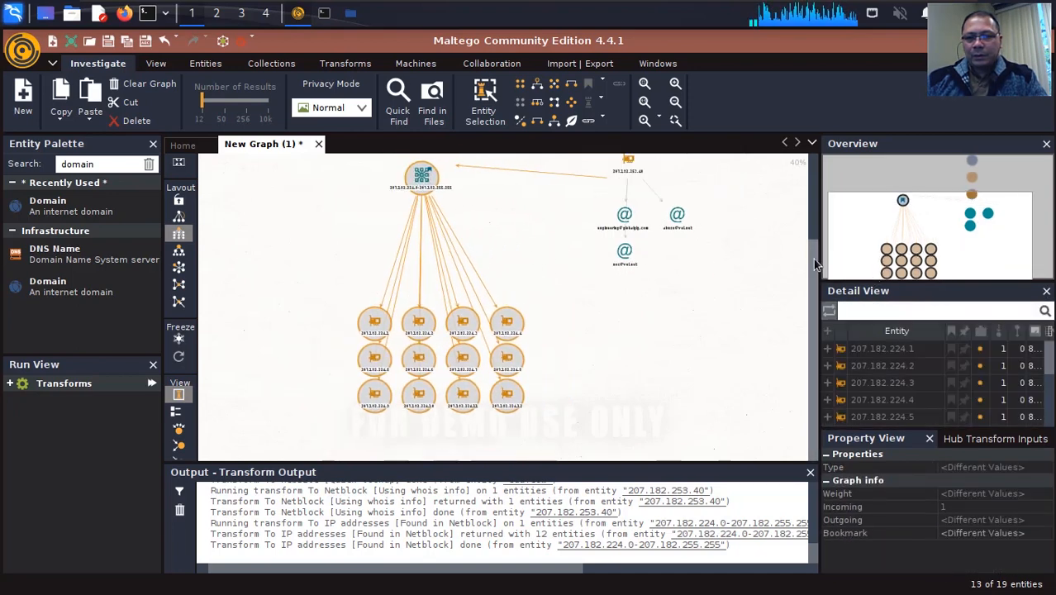
Raise the selected netblock group until the netblock sits about level with the grand canyon university domain entity
{"action": "left_click_drag", "start_coordinate": [813, 264], "coordinate": [801, 203]}
{"action": "left_click", "coordinate": [422, 267]}
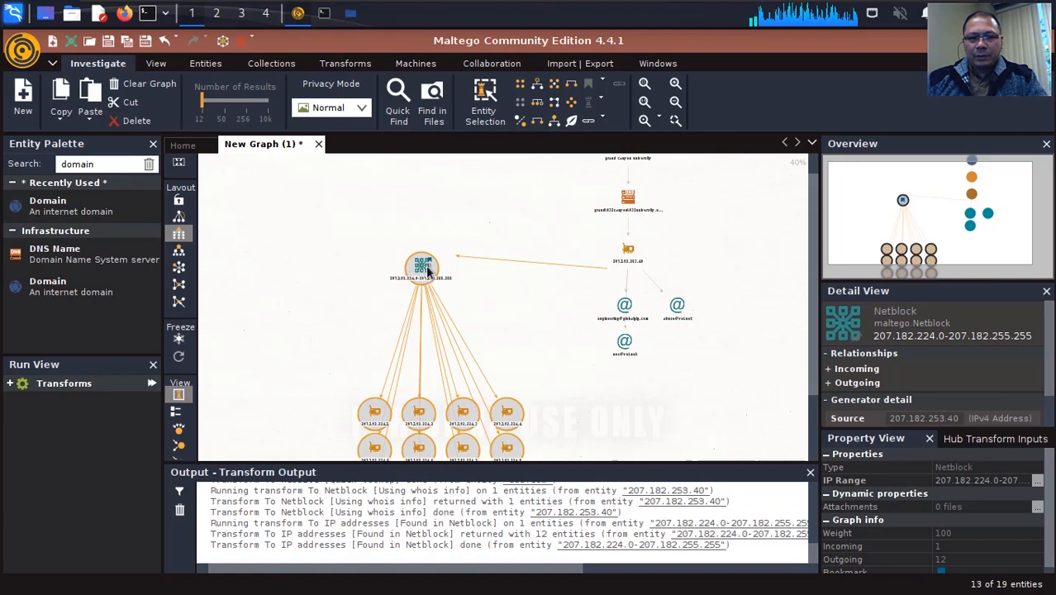
{"action": "left_click_drag", "start_coordinate": [427, 273], "coordinate": [448, 181]}
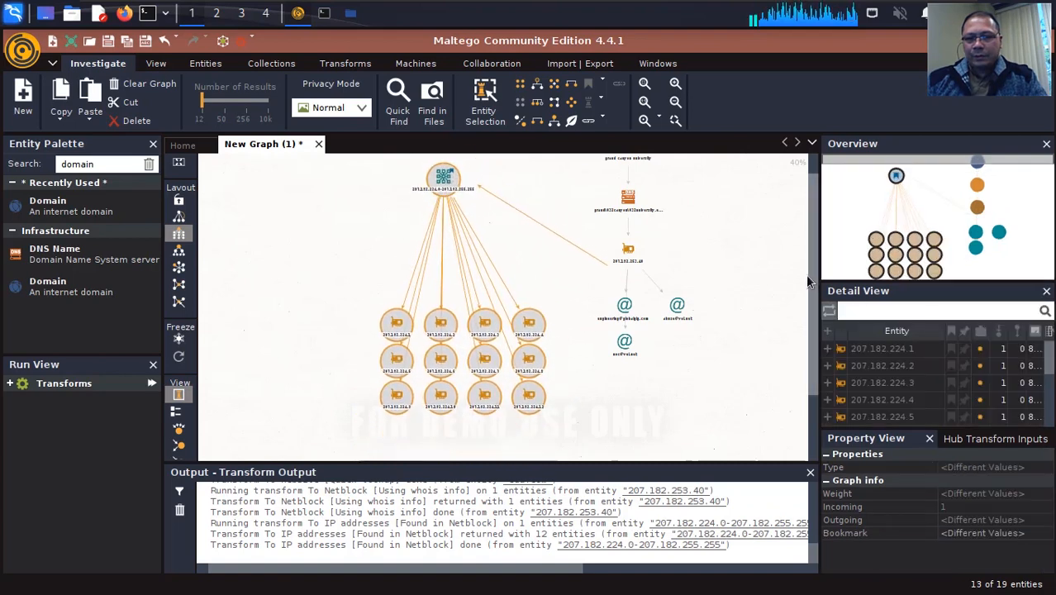
{"action": "left_click_drag", "start_coordinate": [811, 289], "coordinate": [811, 249]}
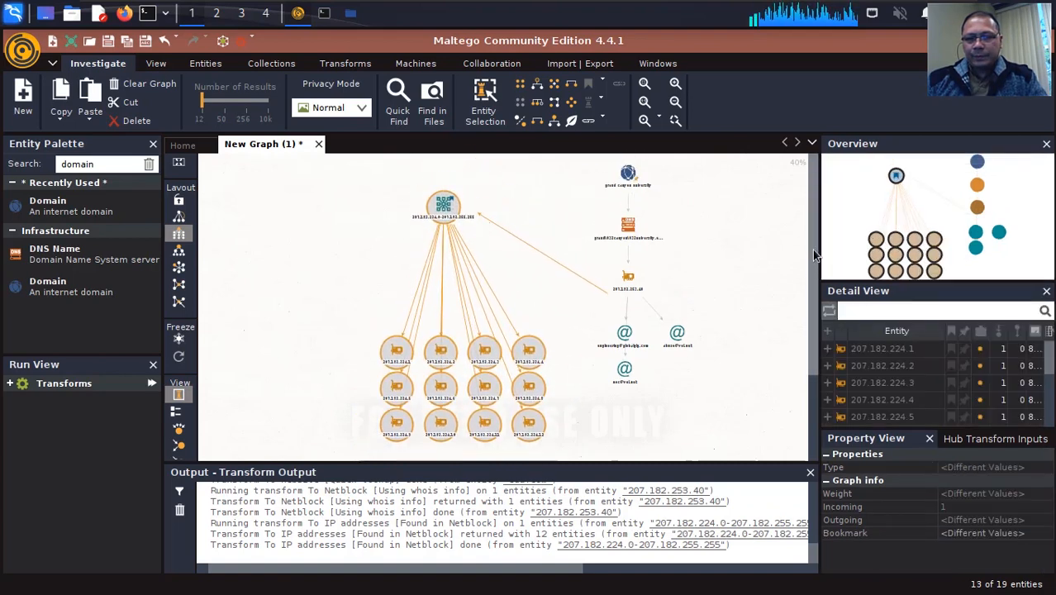
{"action": "left_click", "coordinate": [440, 214]}
{"action": "left_click_drag", "start_coordinate": [440, 214], "coordinate": [440, 188]}
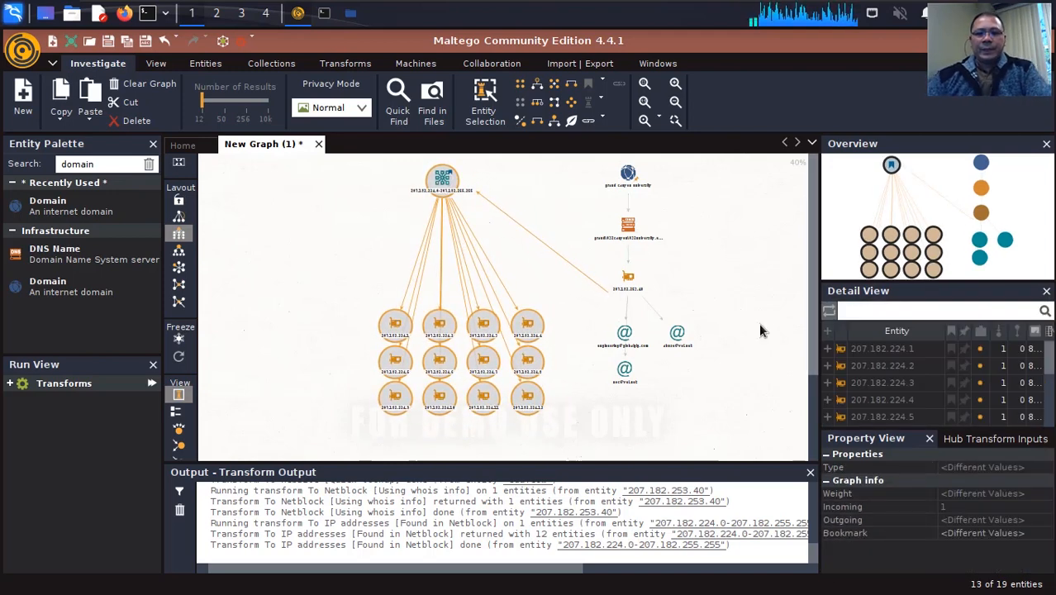
Show the details of the abuse contact's email address entity linked to the original IPv4 address
{"action": "left_click", "coordinate": [677, 334]}
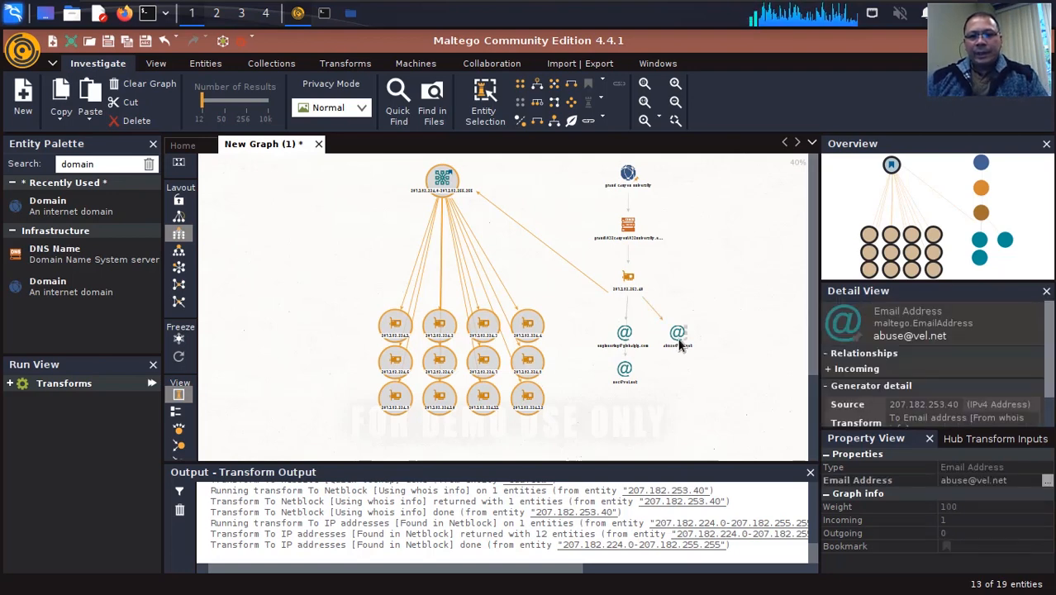